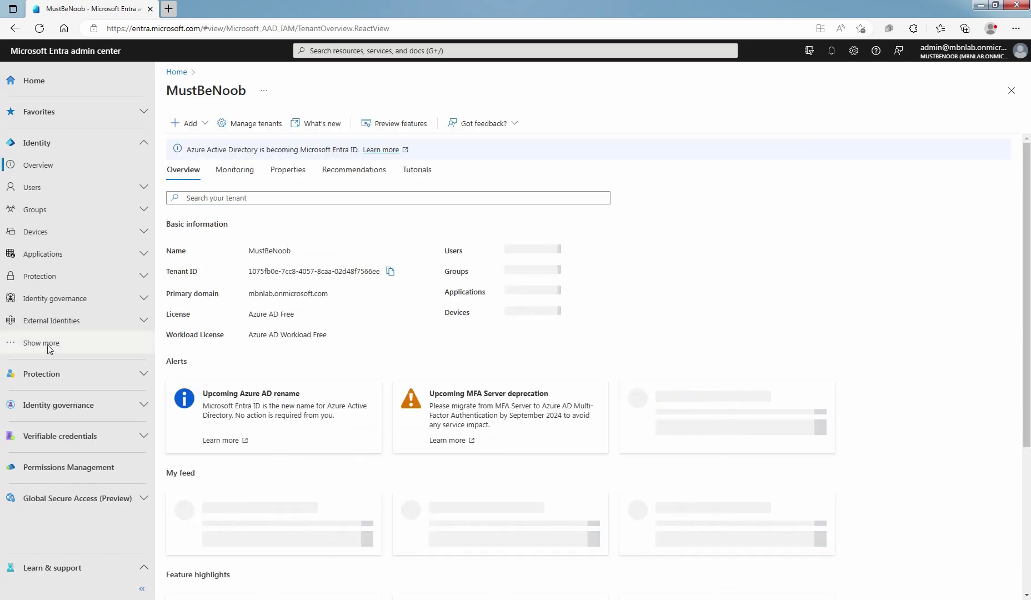
# - Open Billing > Licenses > All products to list Enterprise Mobility + Security E5 (250 total, 0 assigned)
pyautogui.click(47, 344)
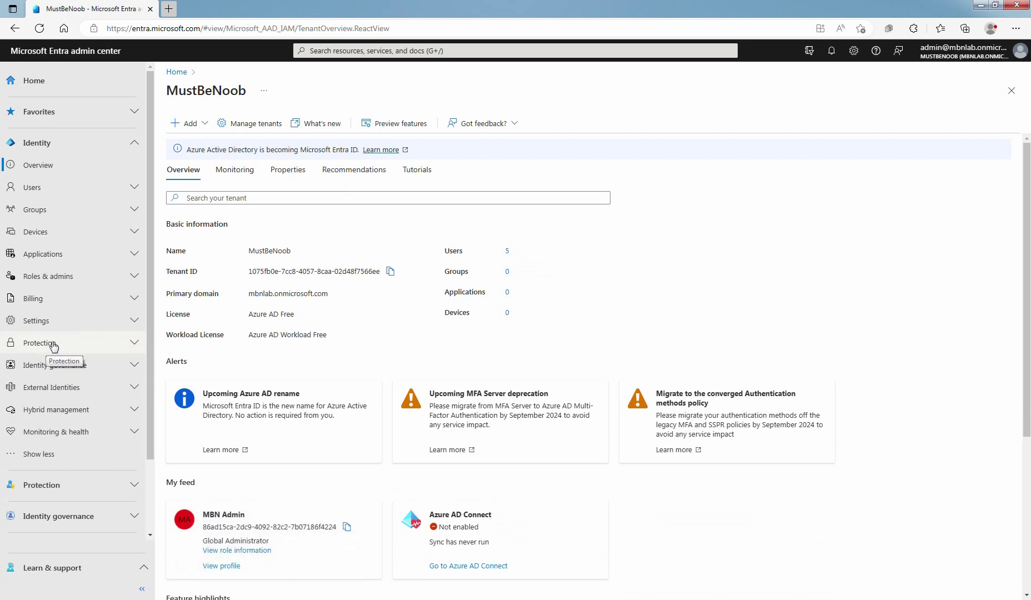
pyautogui.click(88, 297)
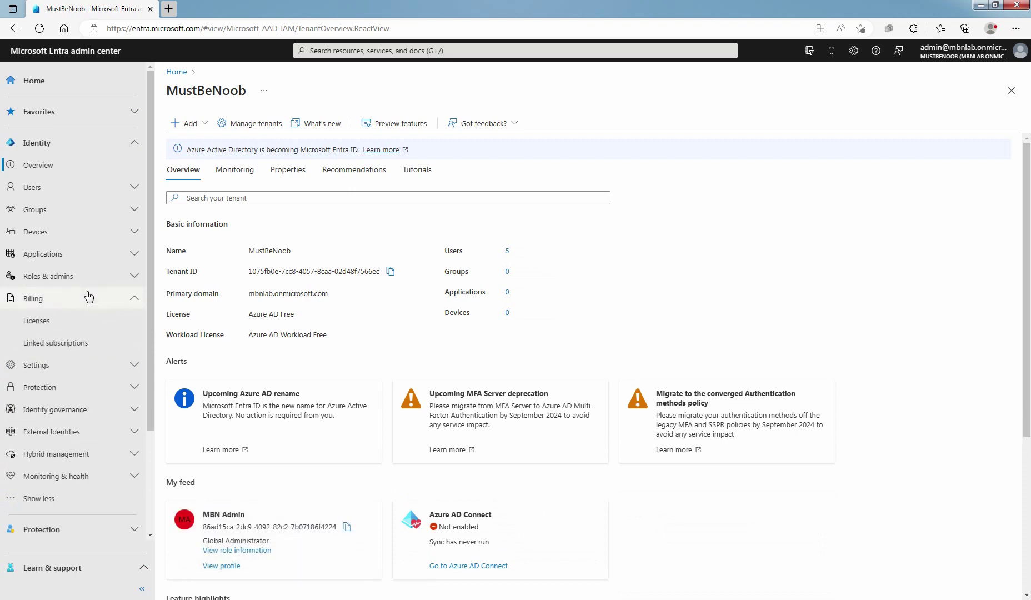
pyautogui.click(36, 321)
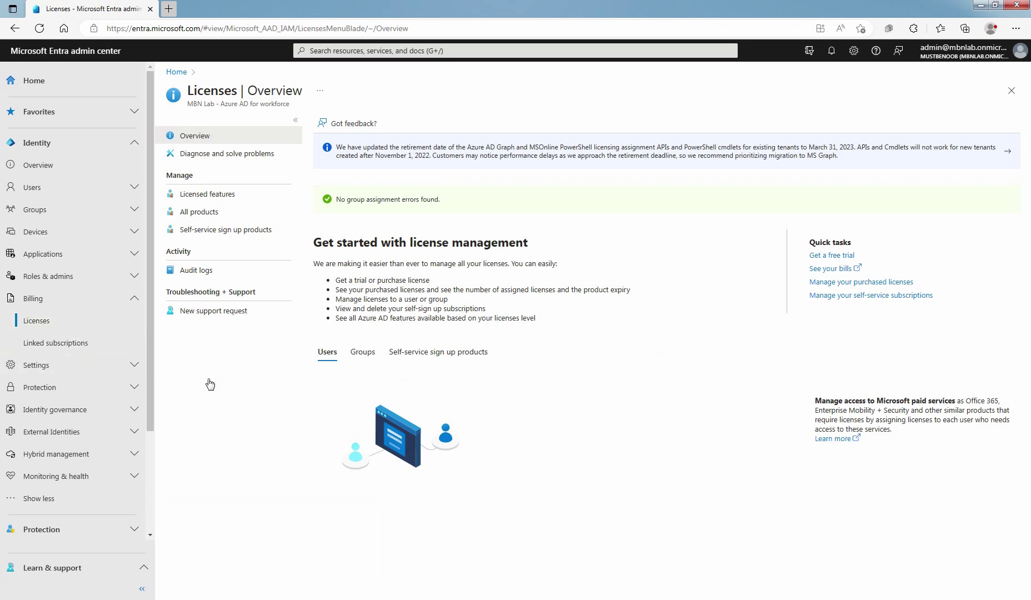
pyautogui.click(199, 216)
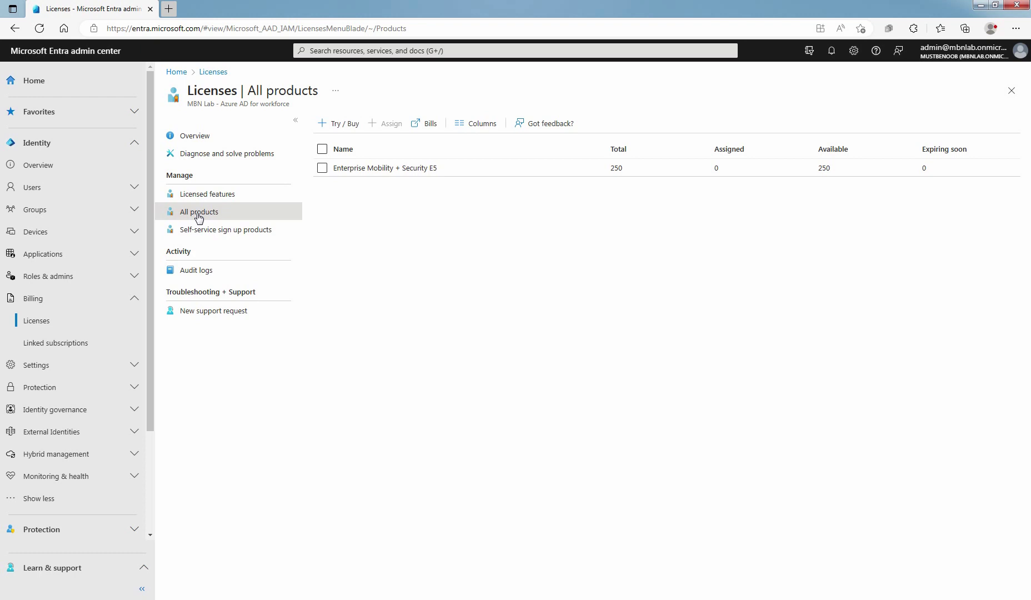
# - Open the Enterprise Mobility + Security E5 product and start a new license assignment
pyautogui.click(365, 168)
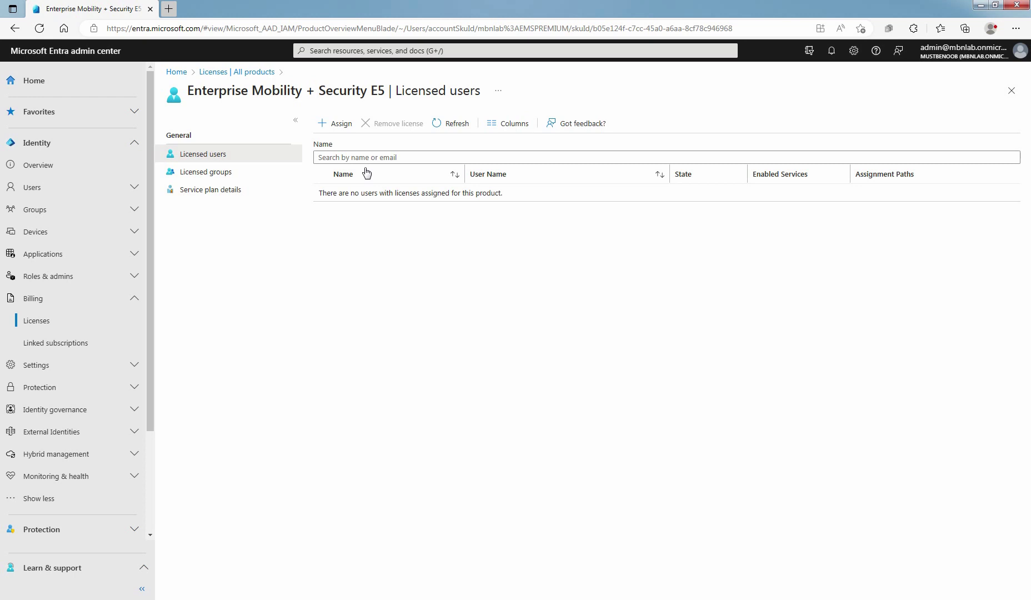
pyautogui.click(339, 124)
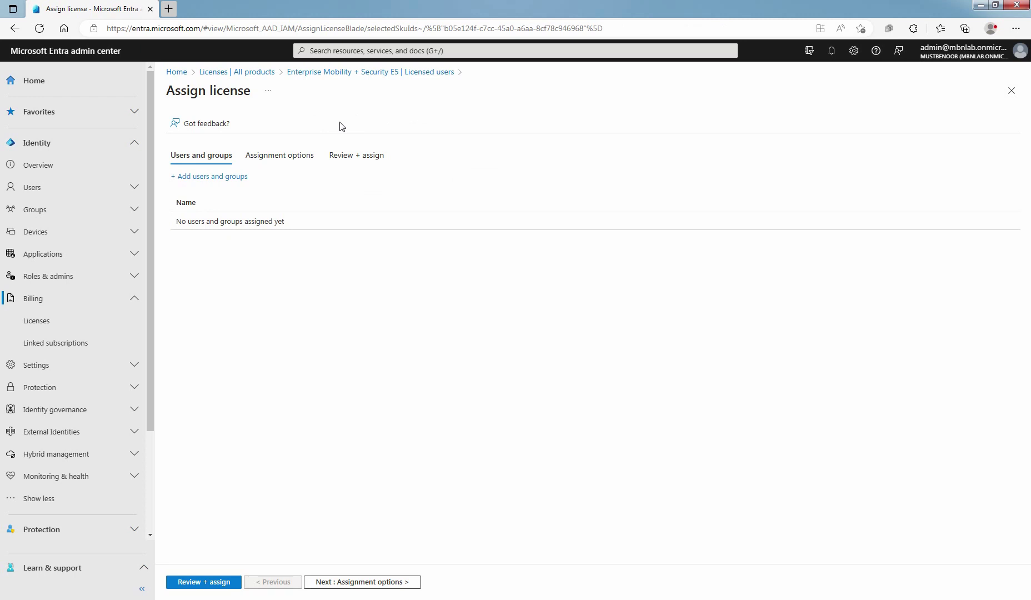
# - Pick three users from the Users list as recipients of the E5 license
pyautogui.click(223, 177)
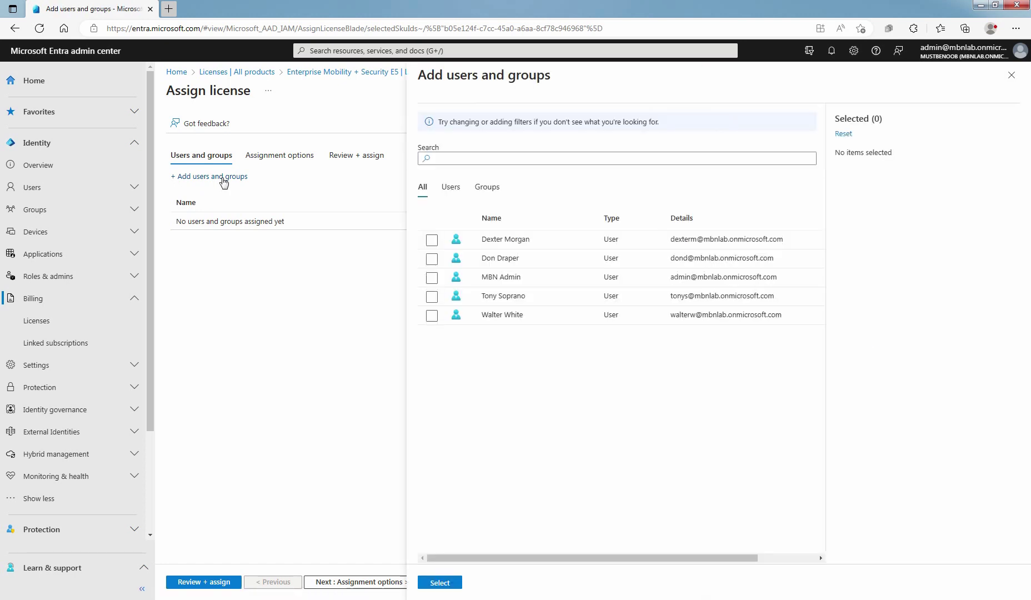
pyautogui.click(452, 190)
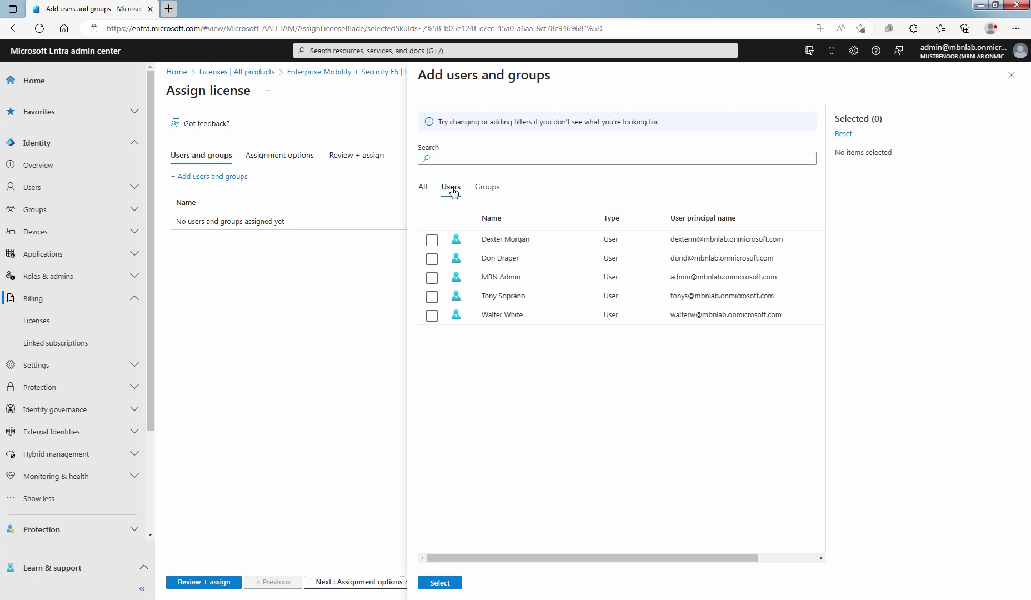
pyautogui.click(432, 241)
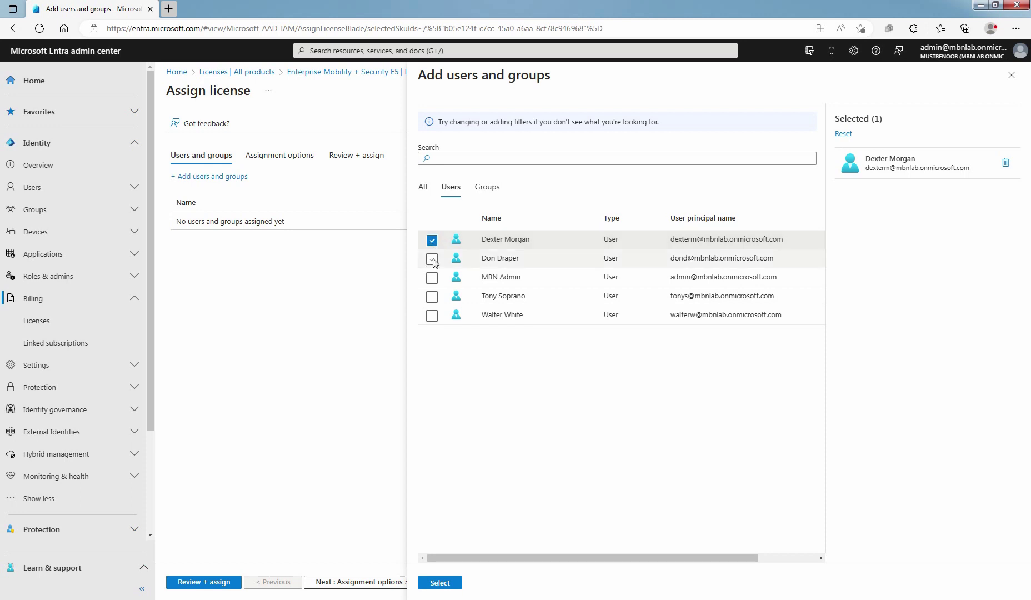
pyautogui.click(432, 259)
pyautogui.click(432, 316)
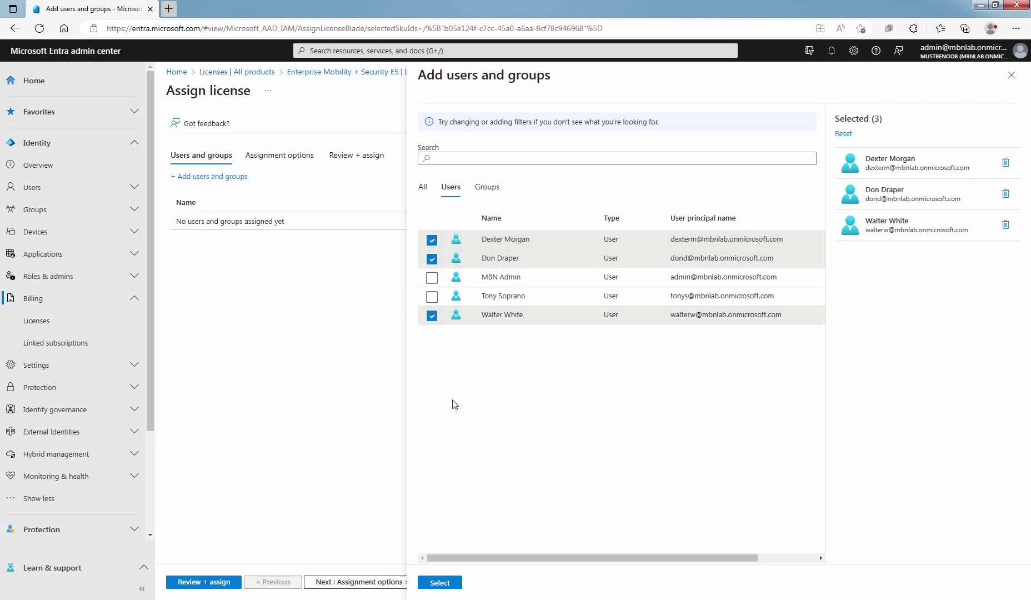
pyautogui.click(441, 585)
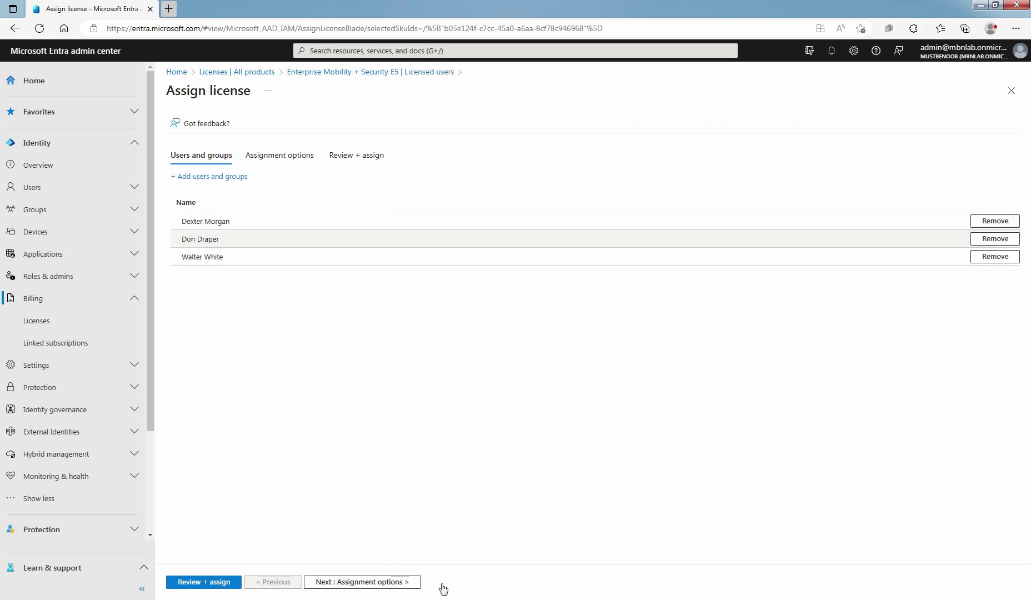
# - Switch off all nine E5 services except Azure Active Directory Premium P2, then review the assignment
pyautogui.click(345, 585)
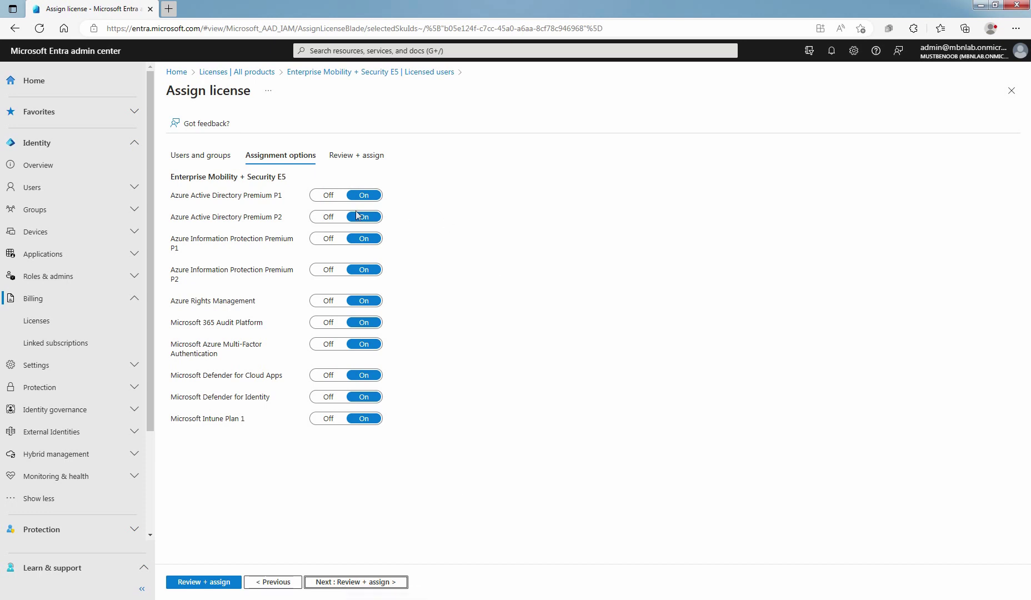
pyautogui.click(328, 195)
pyautogui.click(329, 239)
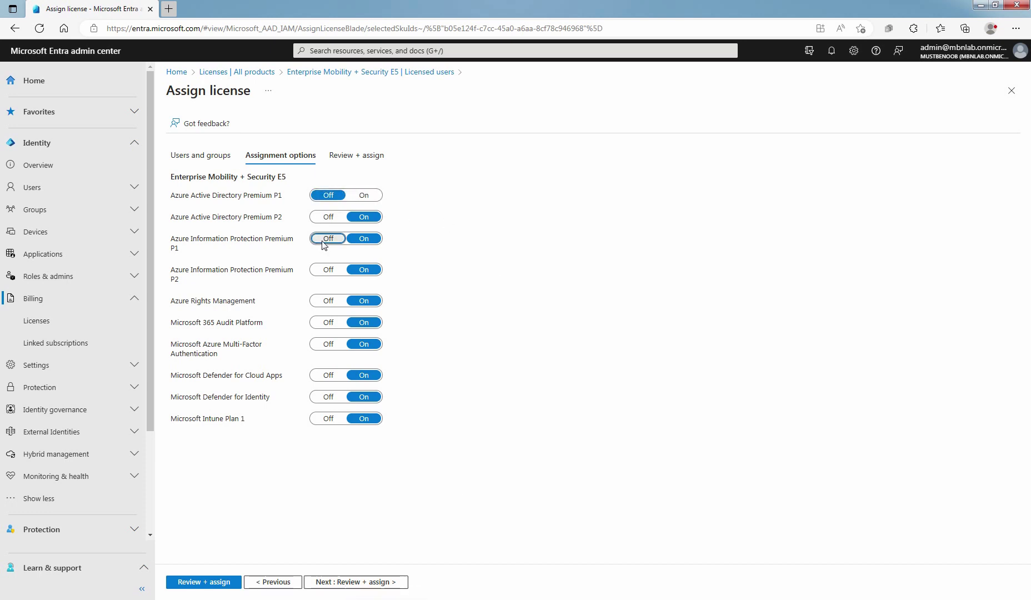
pyautogui.click(328, 270)
pyautogui.click(328, 300)
pyautogui.click(329, 323)
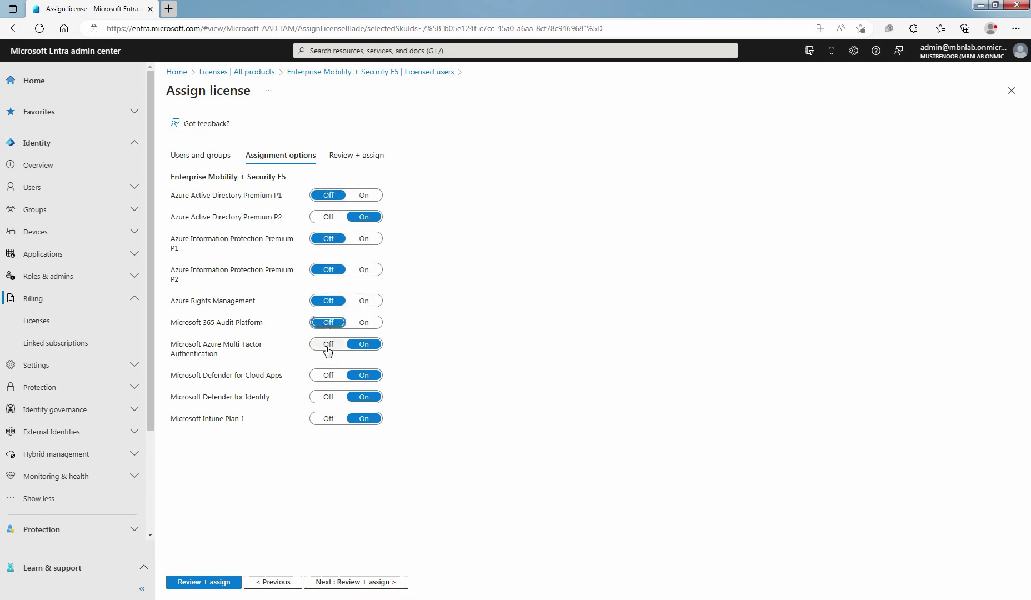
pyautogui.click(328, 344)
pyautogui.click(328, 375)
pyautogui.click(328, 400)
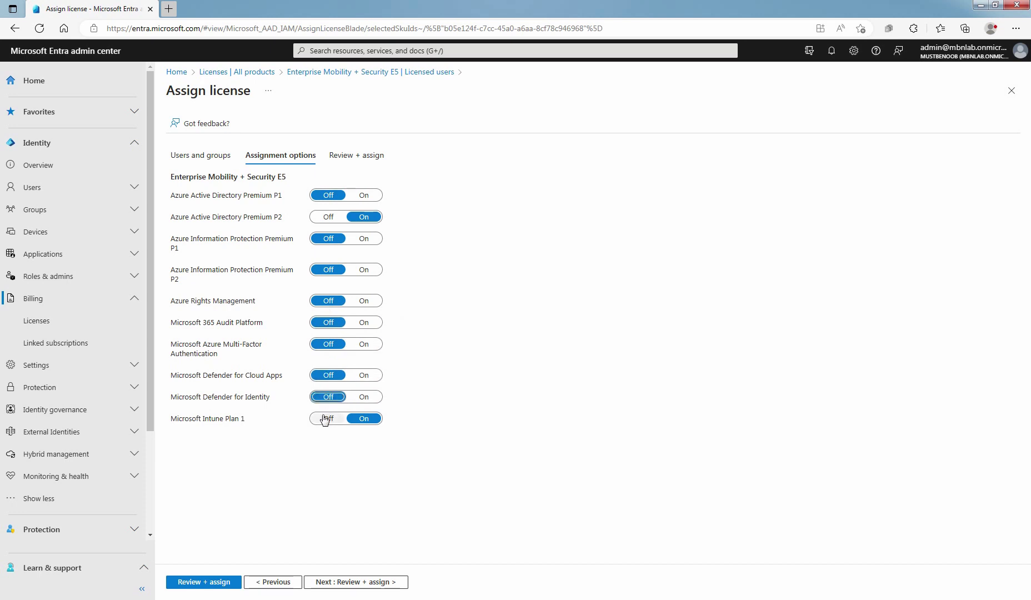
pyautogui.click(325, 418)
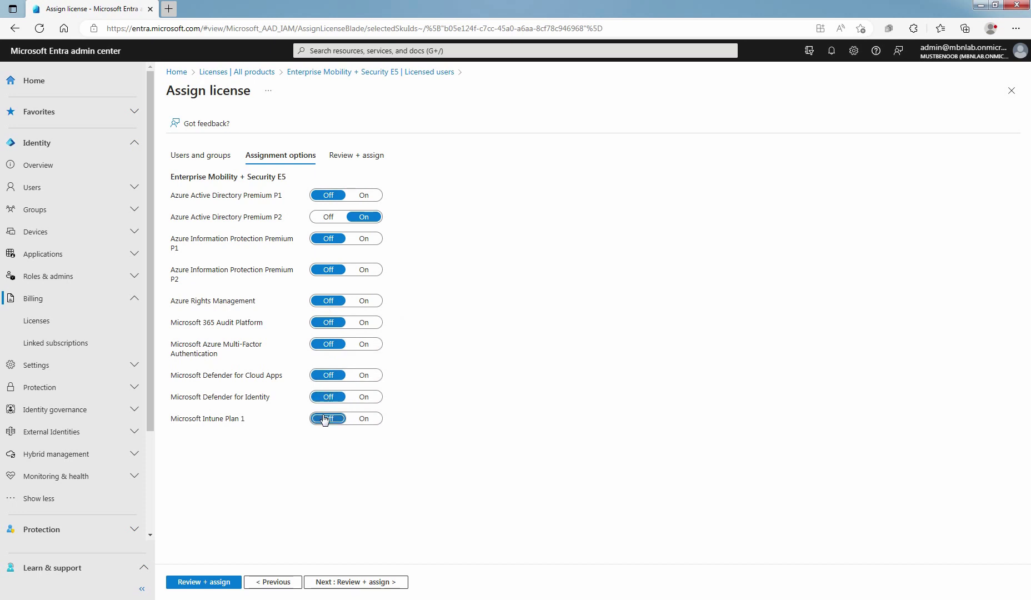
pyautogui.click(353, 583)
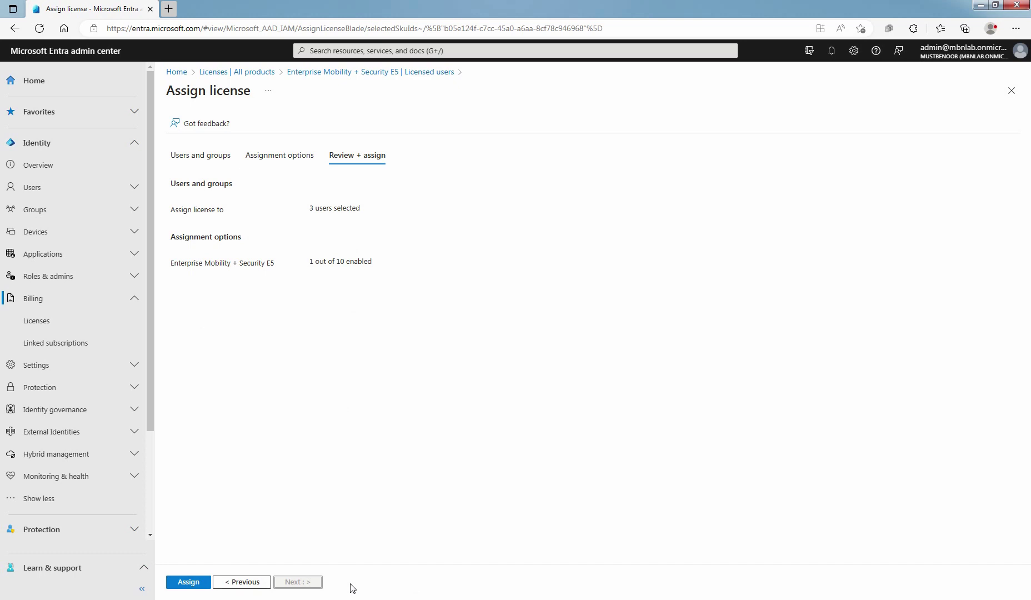
# - Assign the E5 license and refresh to show three active Direct users with 1/10 services
pyautogui.click(185, 584)
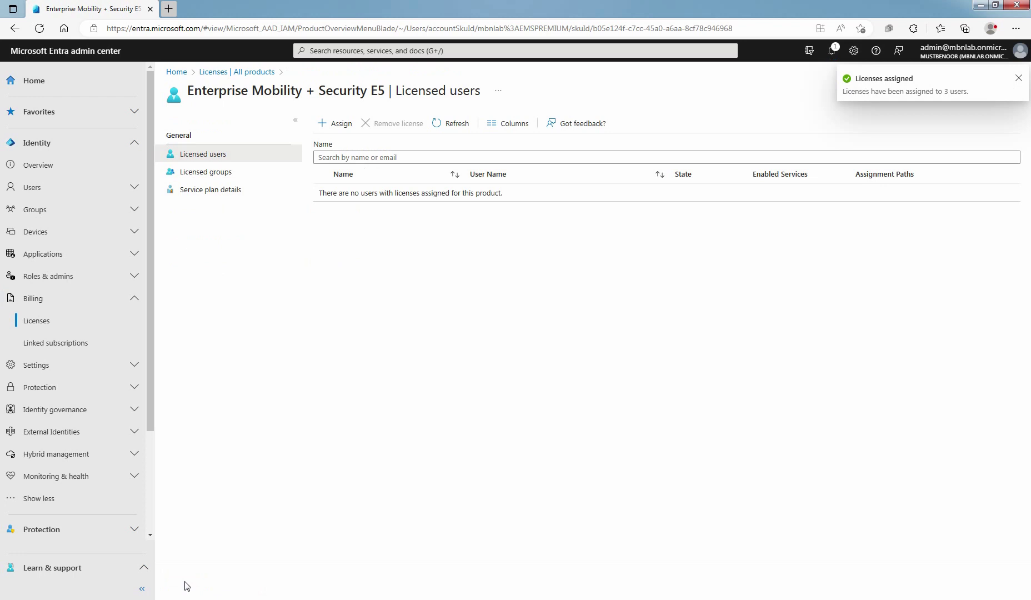
pyautogui.click(454, 126)
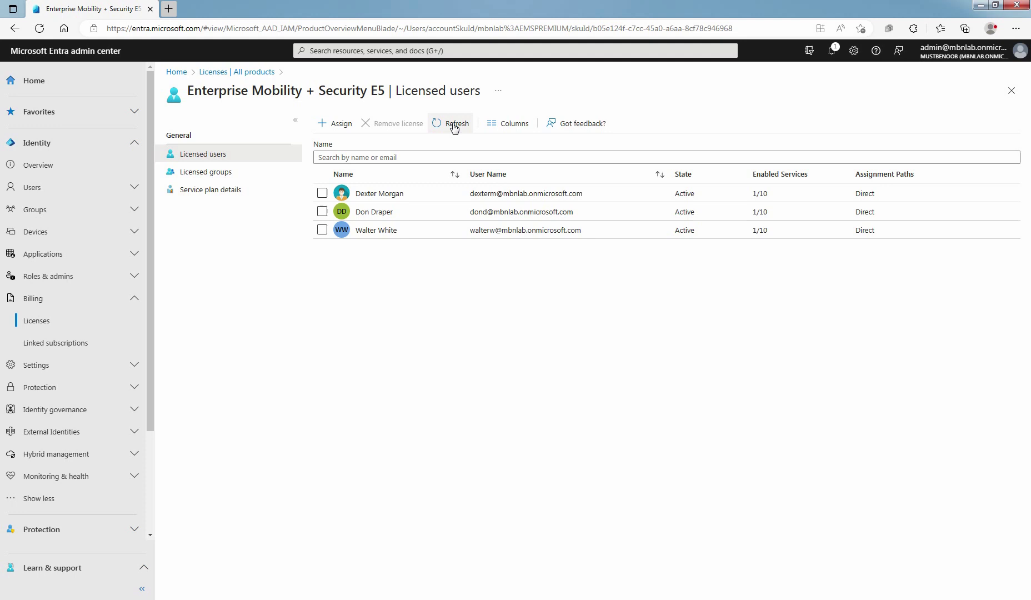
# - Remove the E5 license from the third licensed user and refresh, leaving two users
pyautogui.click(322, 230)
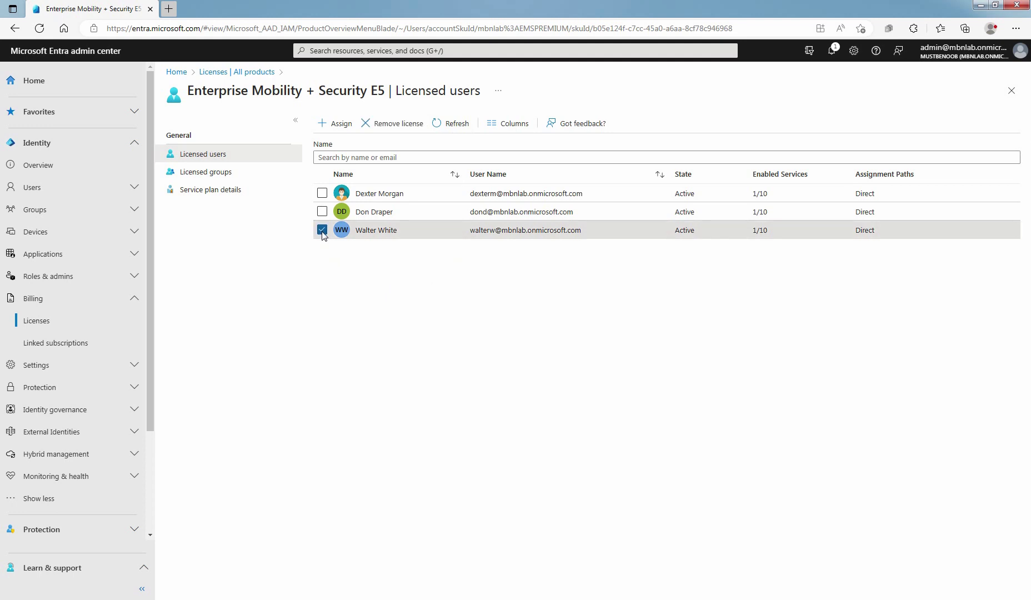
pyautogui.click(402, 131)
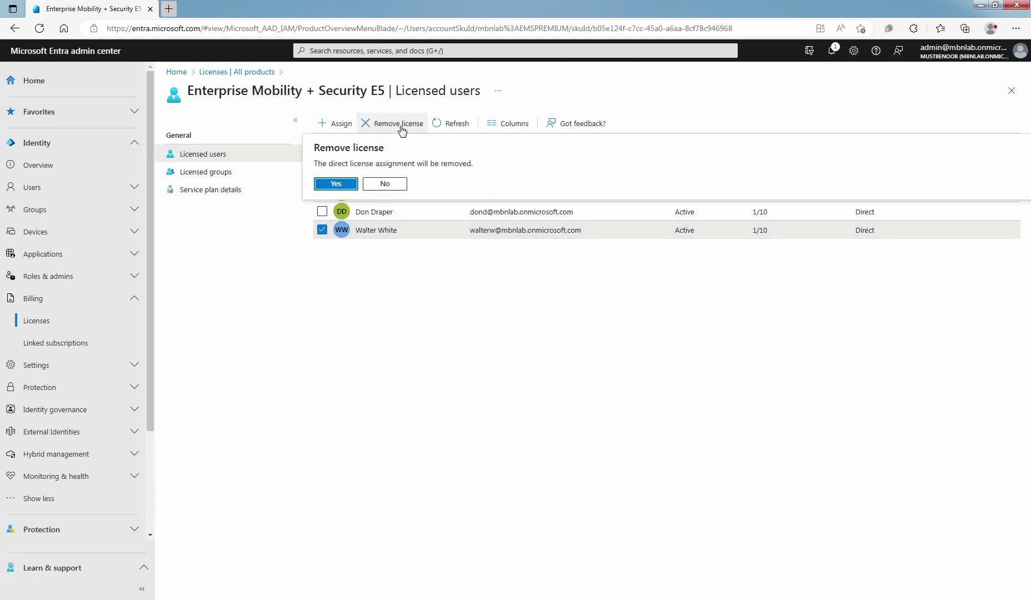
pyautogui.click(337, 185)
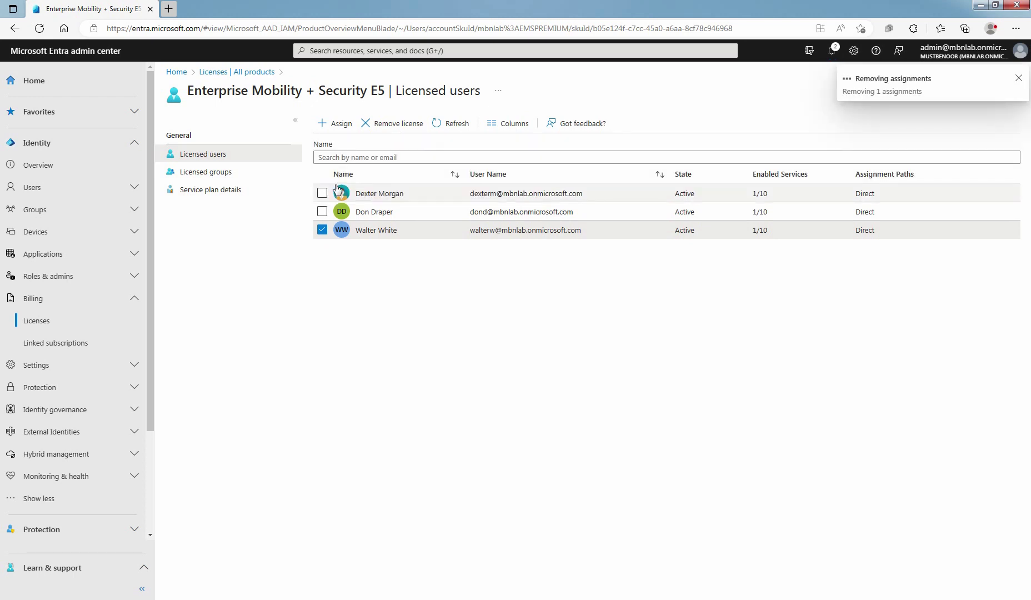
pyautogui.click(458, 129)
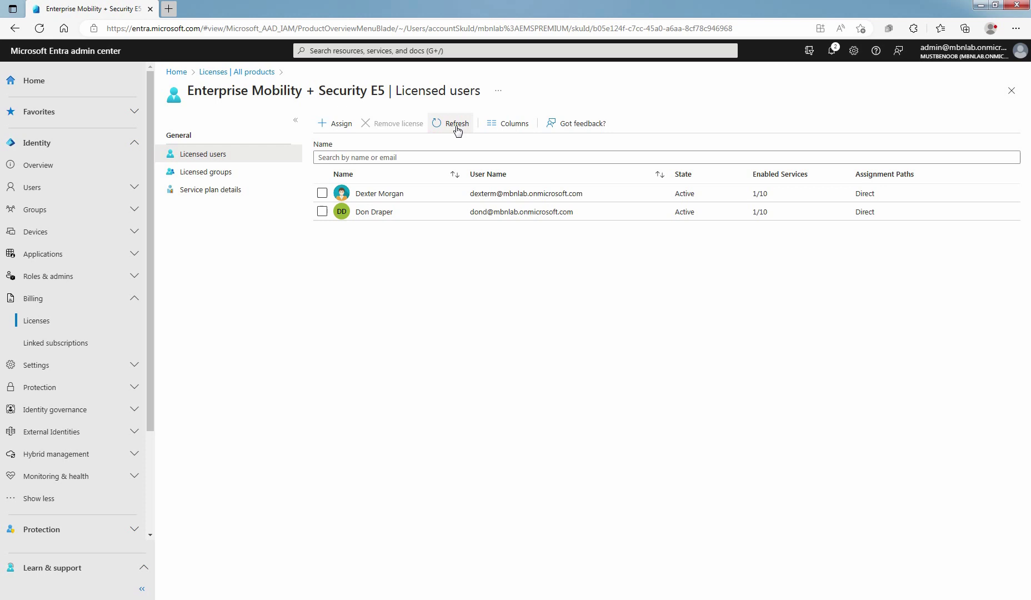
# - From All users, open the admin account's Licenses and start a new assignment
pyautogui.click(78, 189)
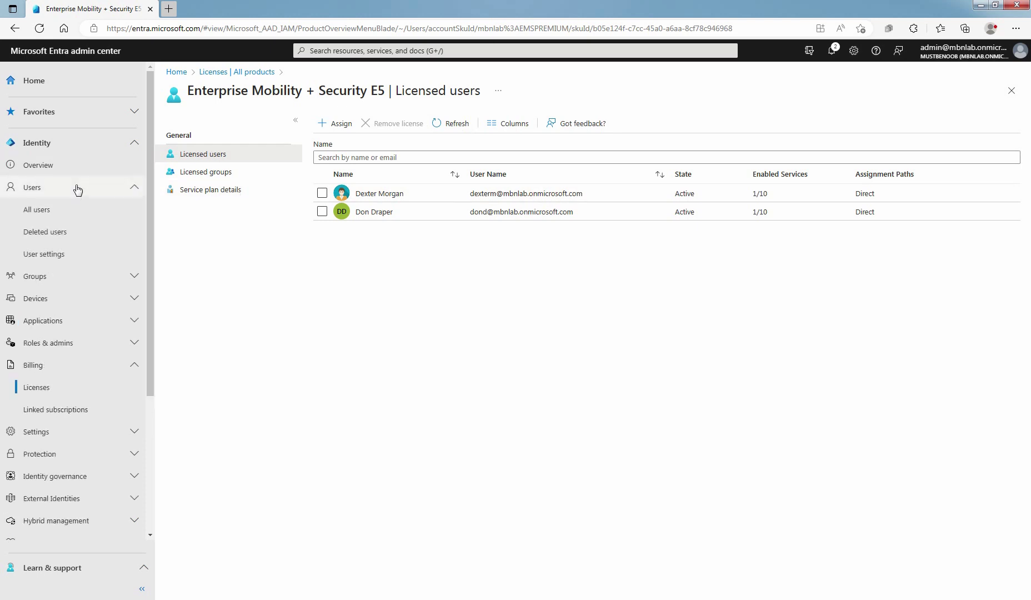
pyautogui.click(37, 213)
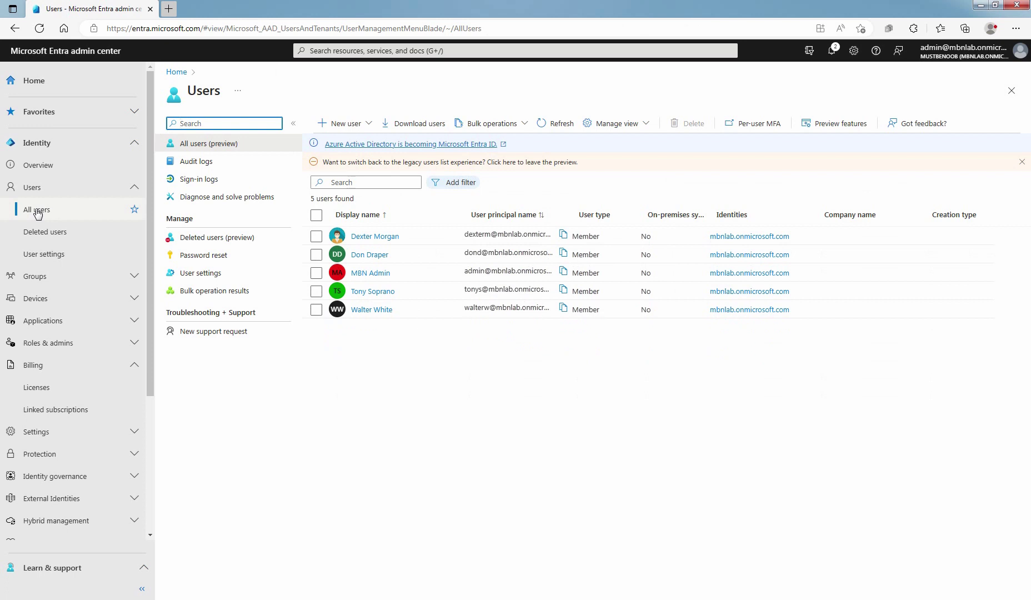
pyautogui.click(371, 273)
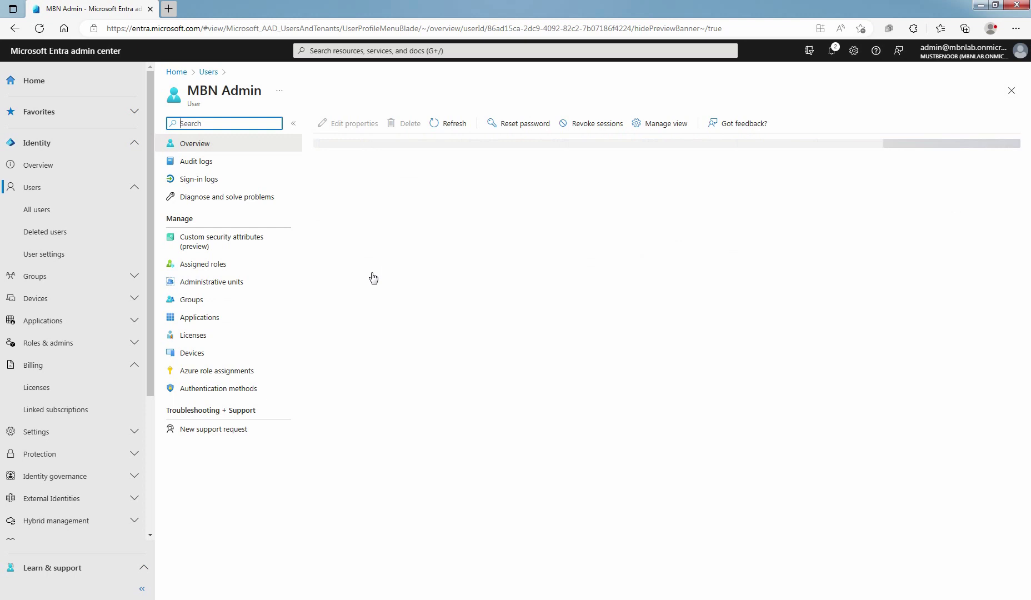
pyautogui.click(188, 339)
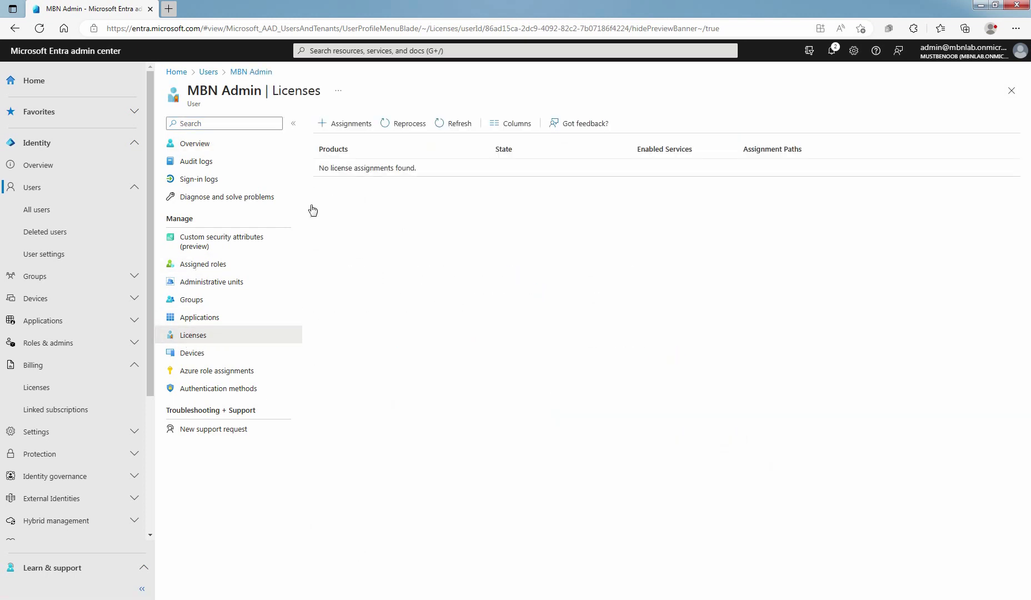
pyautogui.click(351, 124)
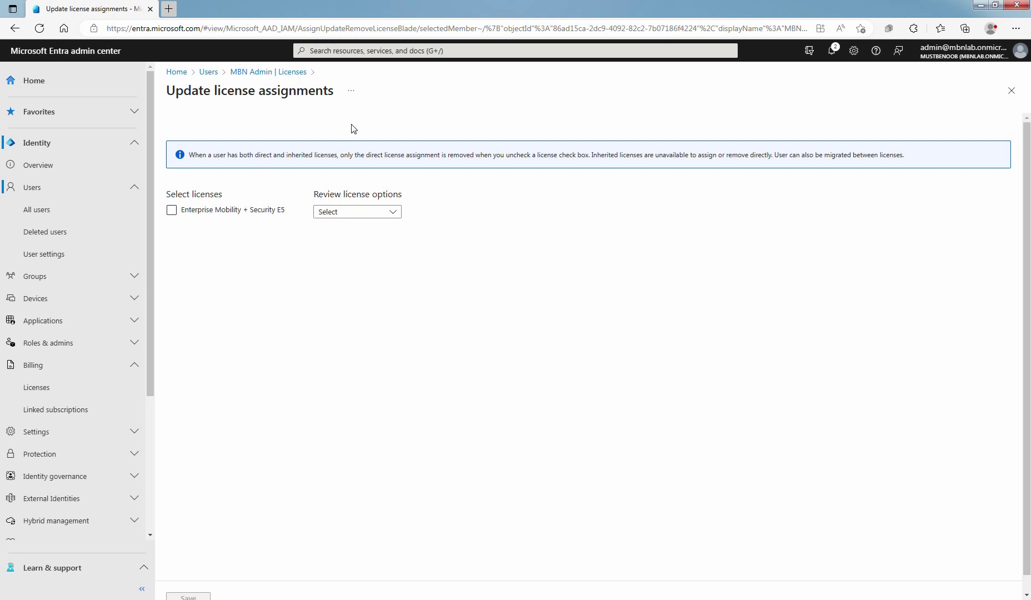
# - Tick Enterprise Mobility + Security E5 with all ten services for the admin account and save
pyautogui.click(198, 214)
pyautogui.click(171, 211)
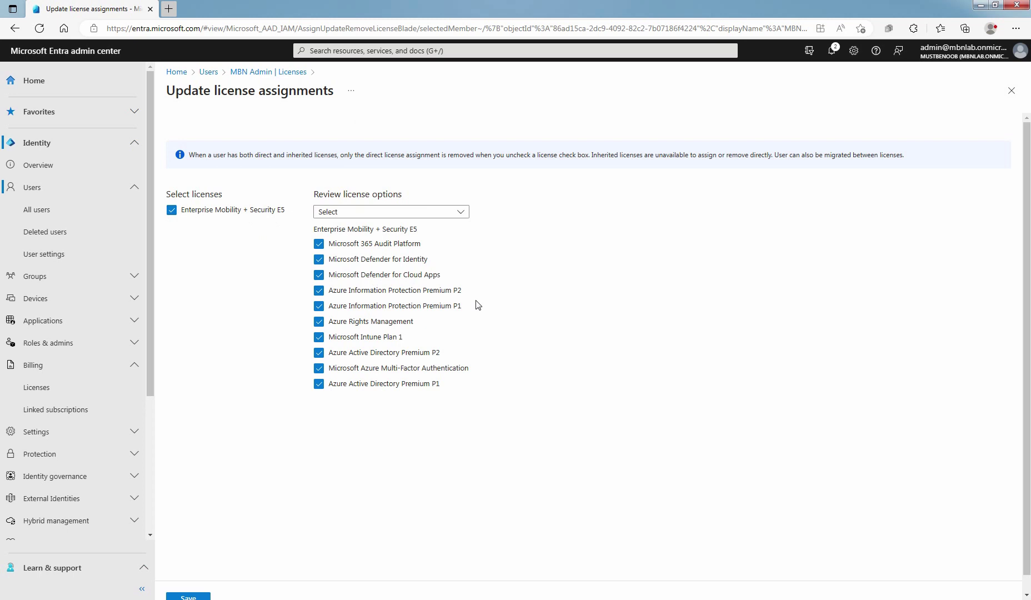
pyautogui.click(189, 597)
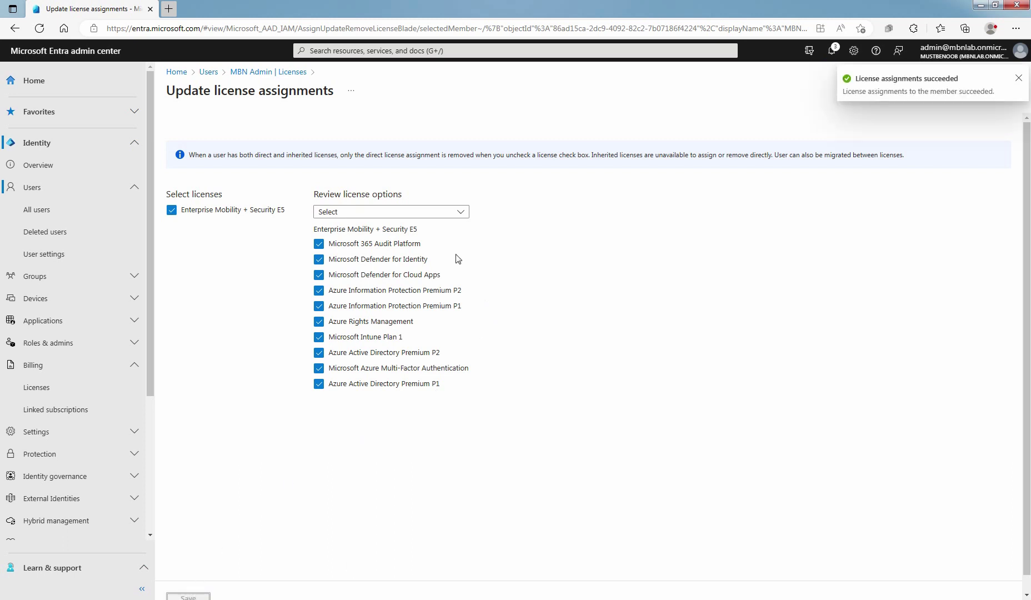
pyautogui.click(259, 75)
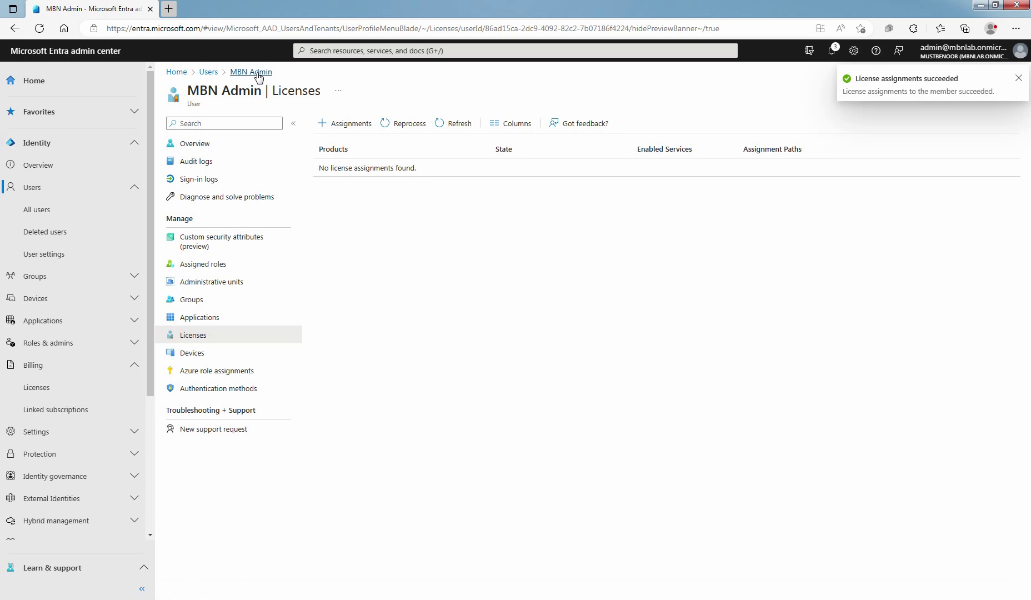
# - Refresh the admin's Licenses to show E5 Active, 10/10 services, then return to All users
pyautogui.click(459, 125)
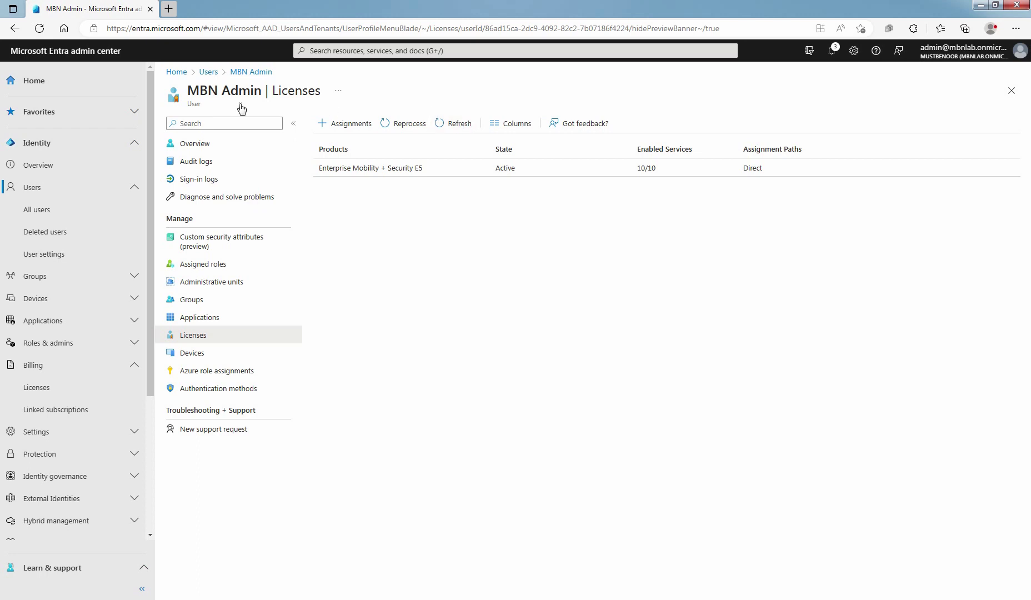
pyautogui.click(209, 72)
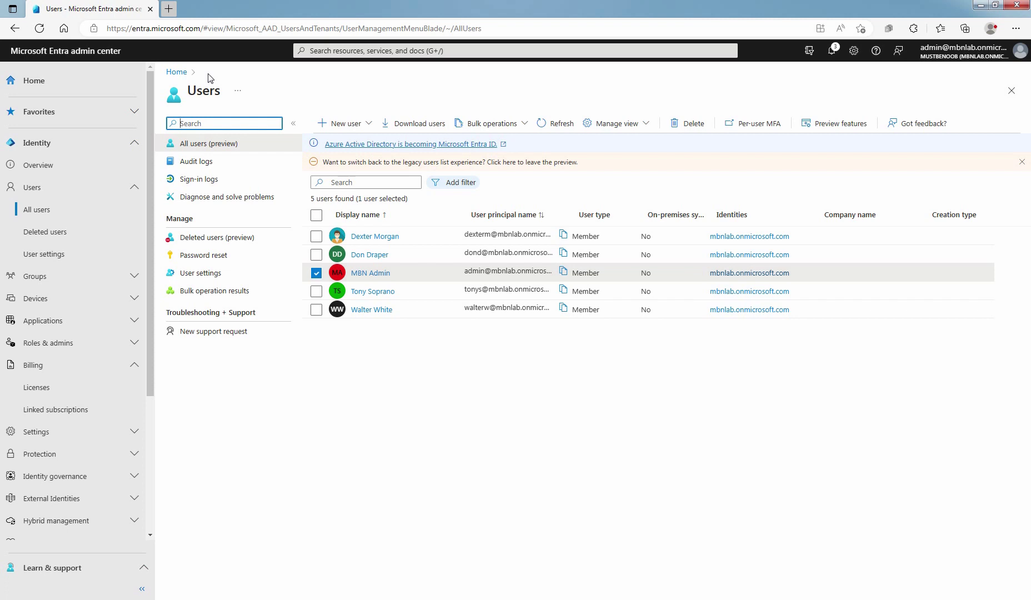
# - Open the Licenses page of the user in the second row
pyautogui.click(366, 257)
pyautogui.click(366, 255)
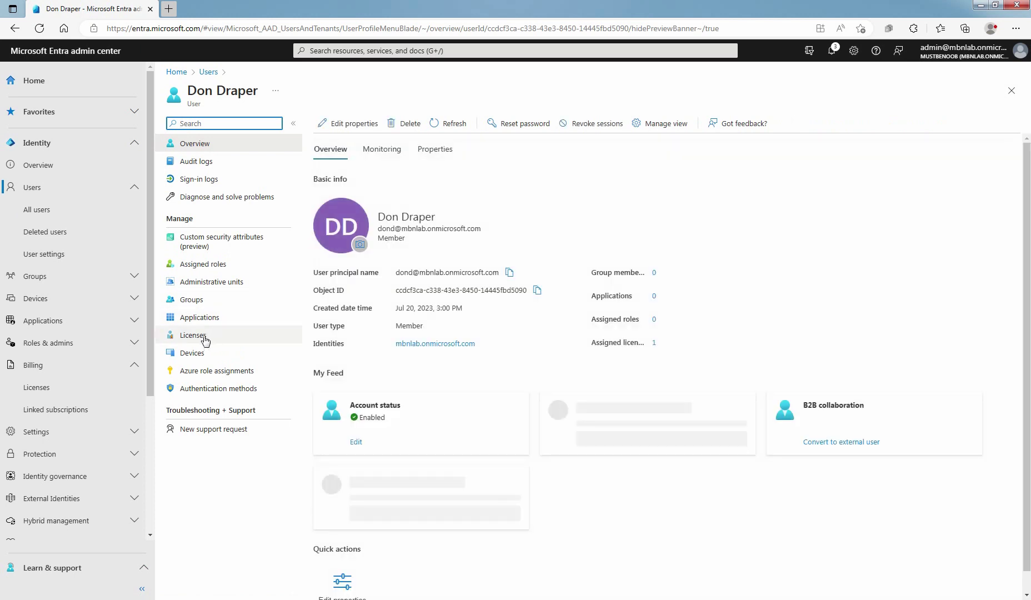
pyautogui.click(204, 336)
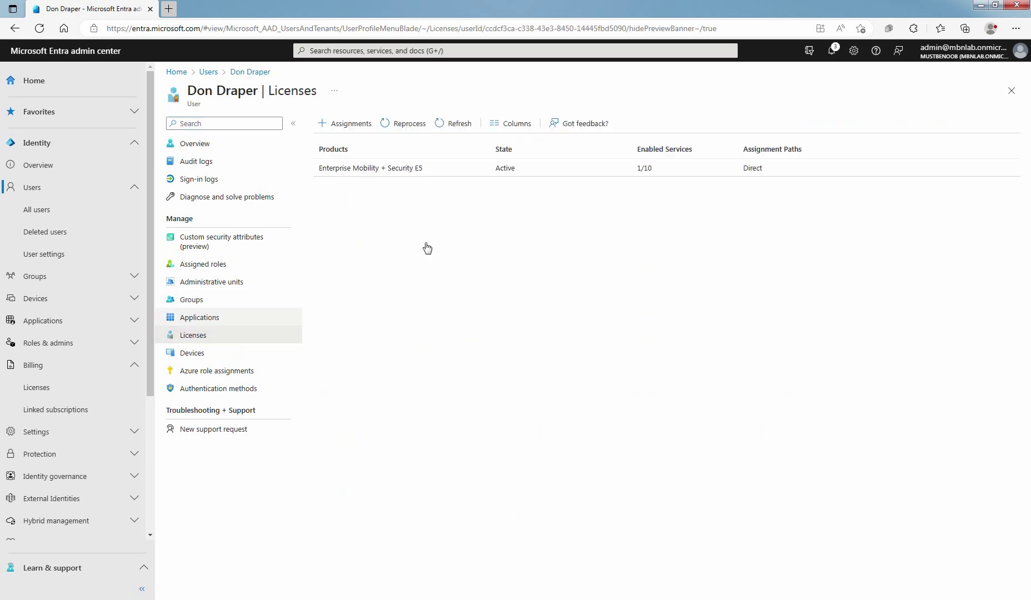
# - Remove that user's Enterprise Mobility + Security E5 license and refresh to confirm it's gone
pyautogui.click(365, 172)
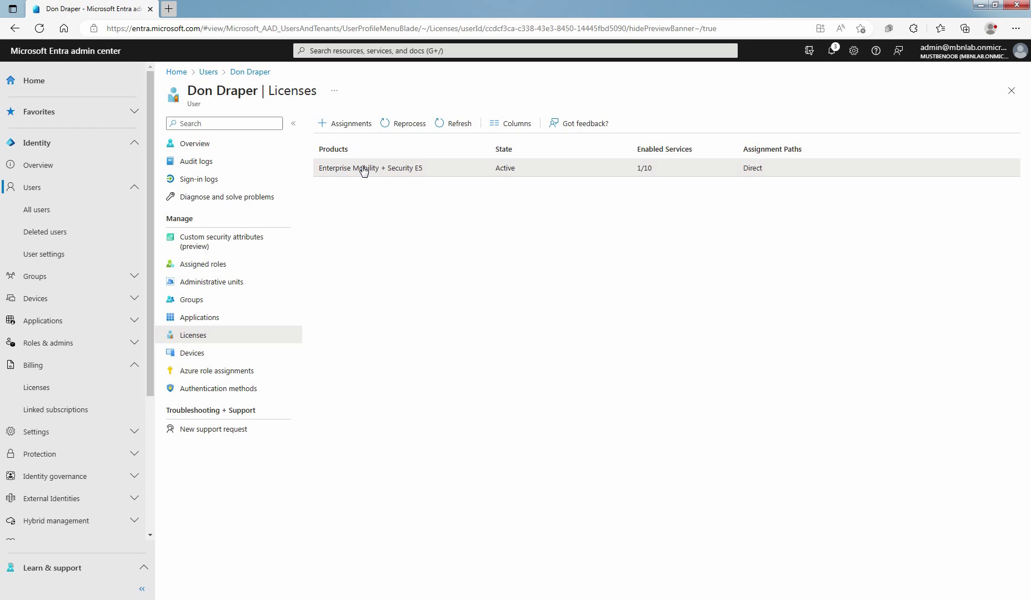
pyautogui.click(286, 126)
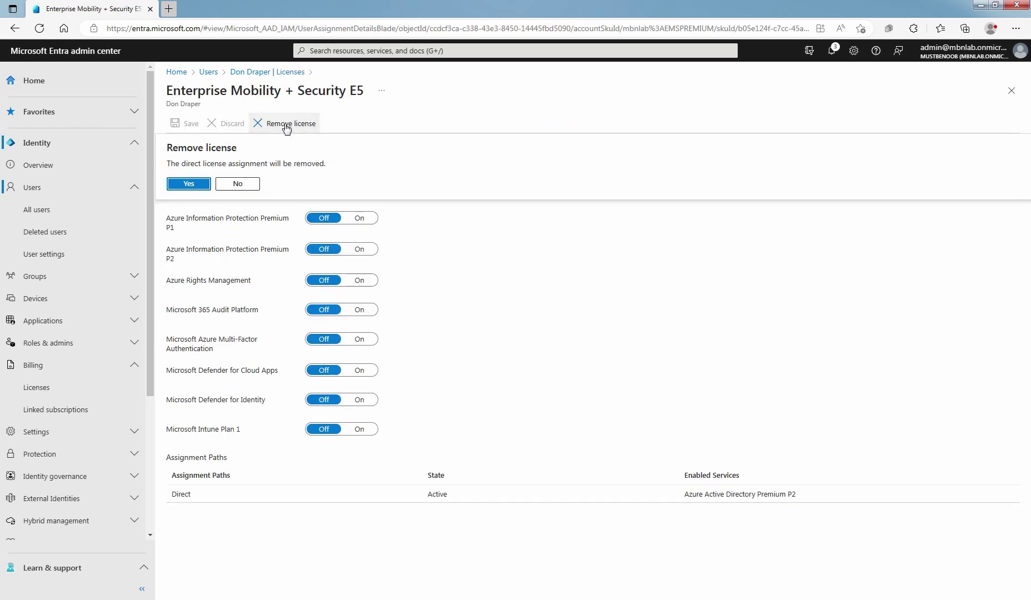
pyautogui.click(188, 183)
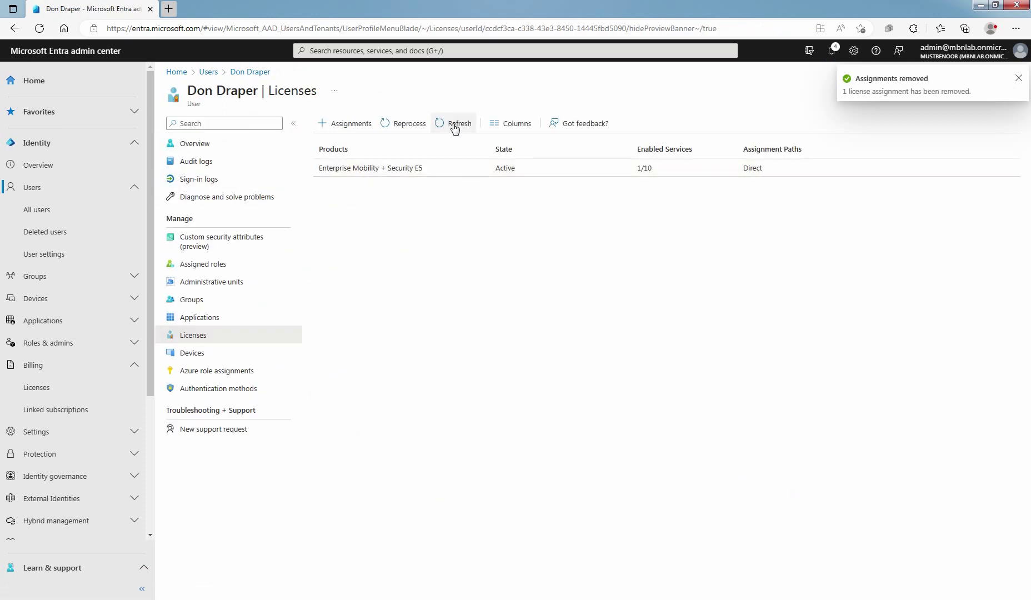
pyautogui.click(454, 123)
pyautogui.click(454, 124)
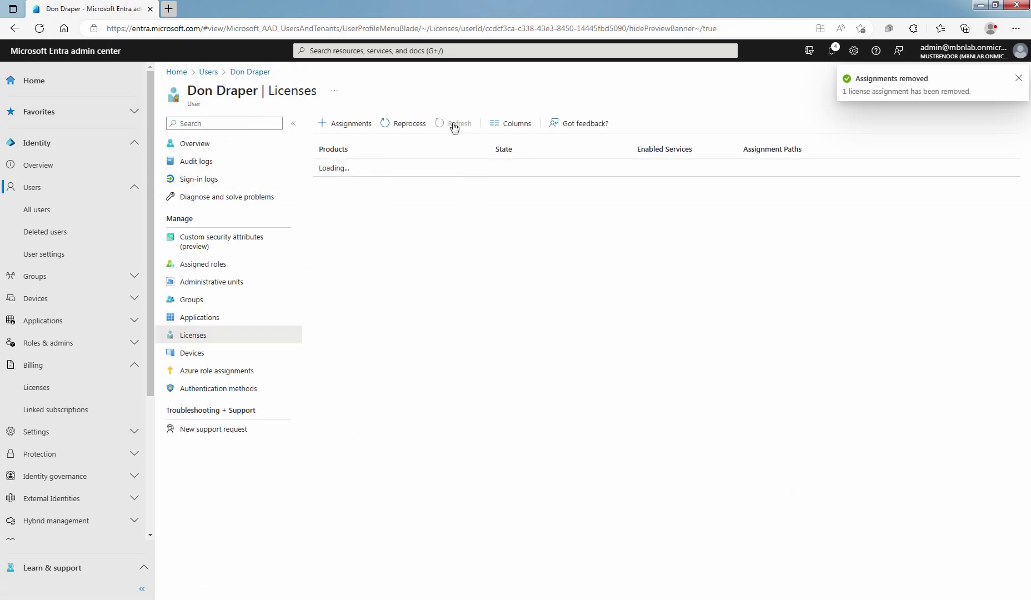